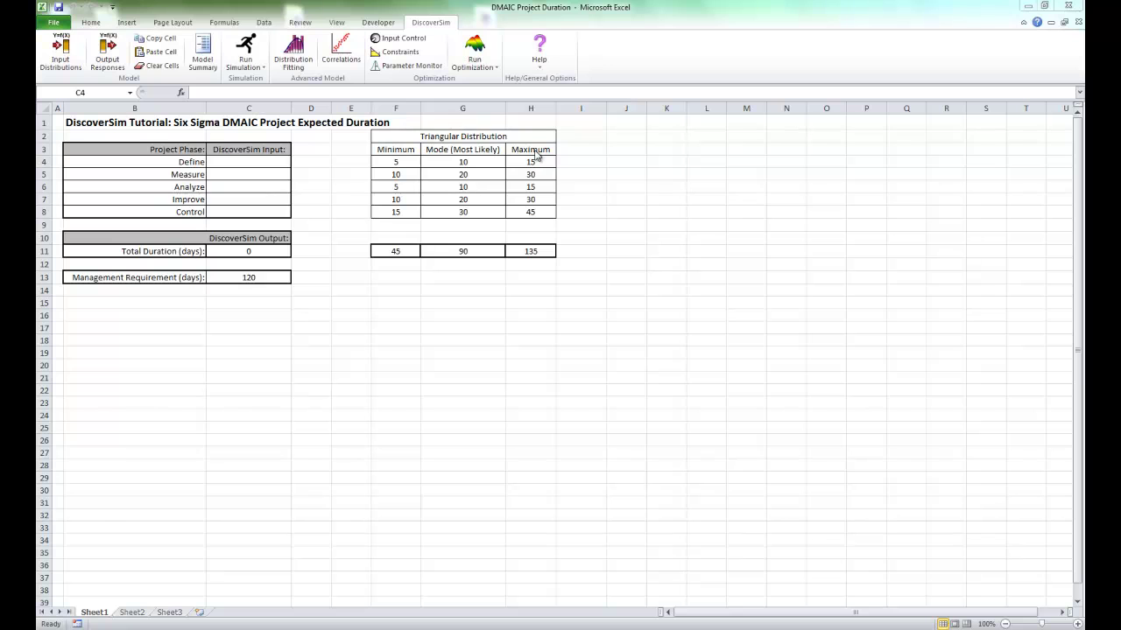
Start a Triangular input distribution for cell C4.
left_click(245, 163)
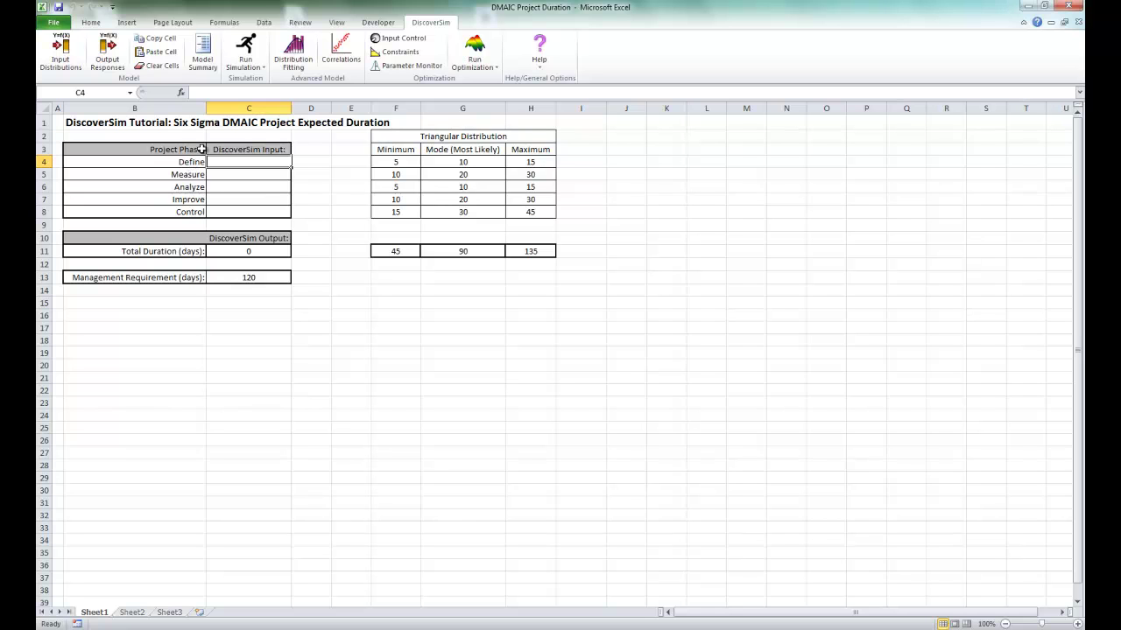
left_click(63, 66)
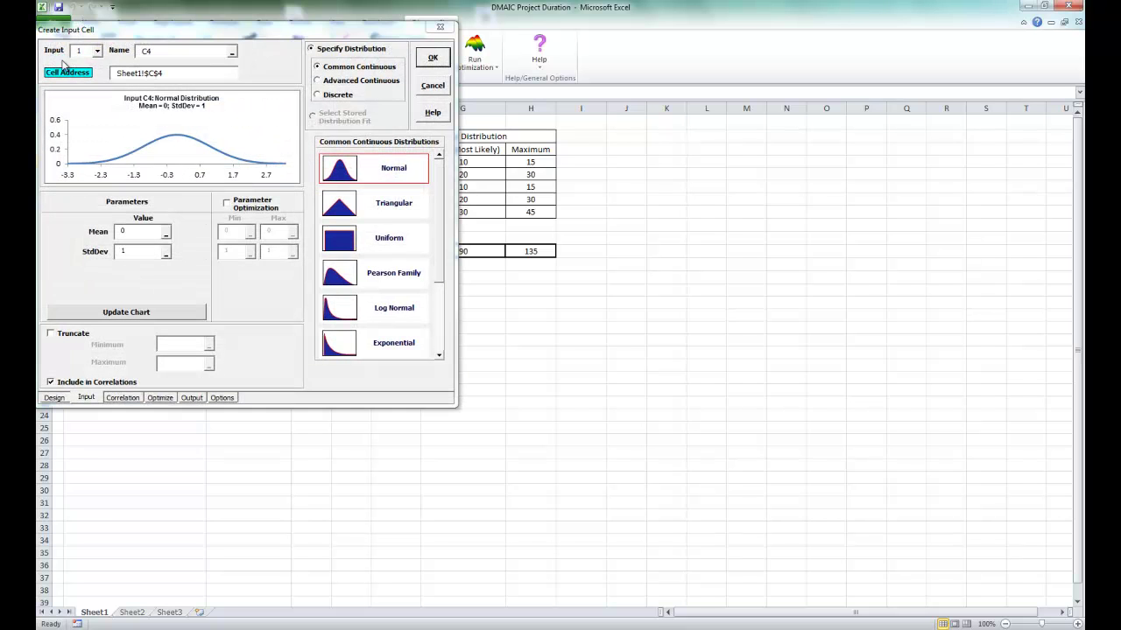
left_click(380, 211)
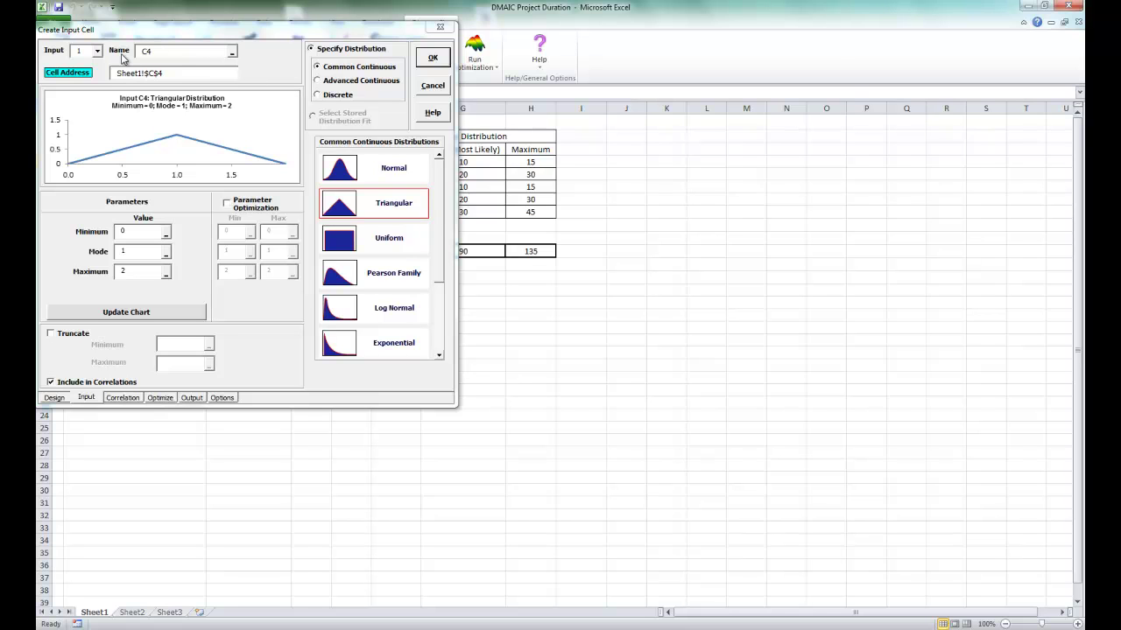
Name the input Define from cell B4 and move the dialog beside the model table.
left_click(233, 54)
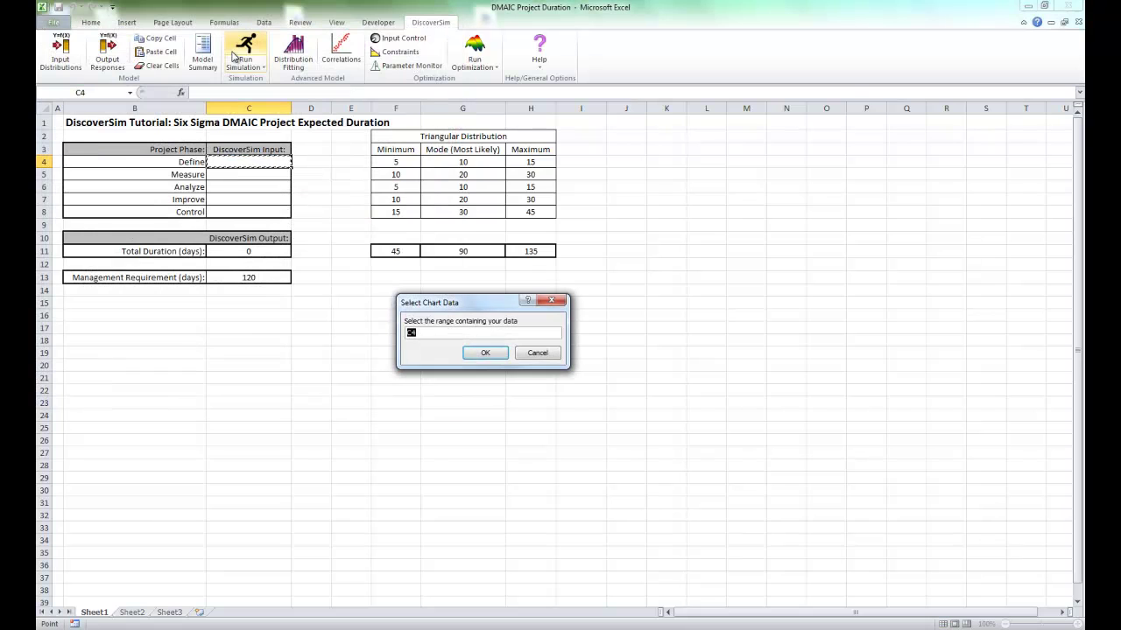
left_click(183, 161)
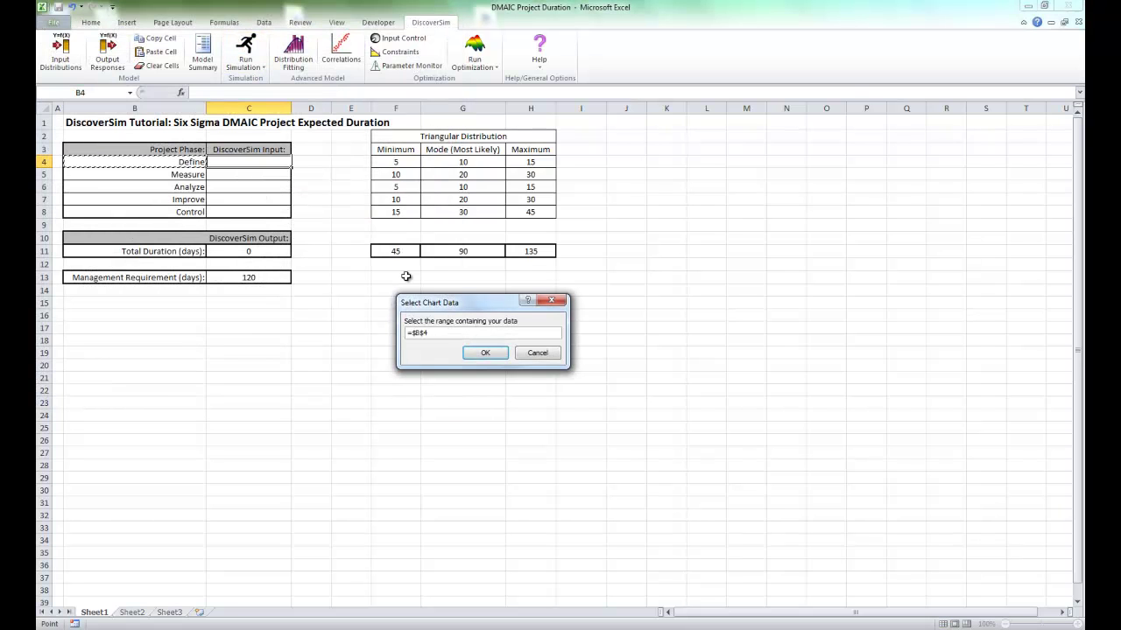
left_click(477, 353)
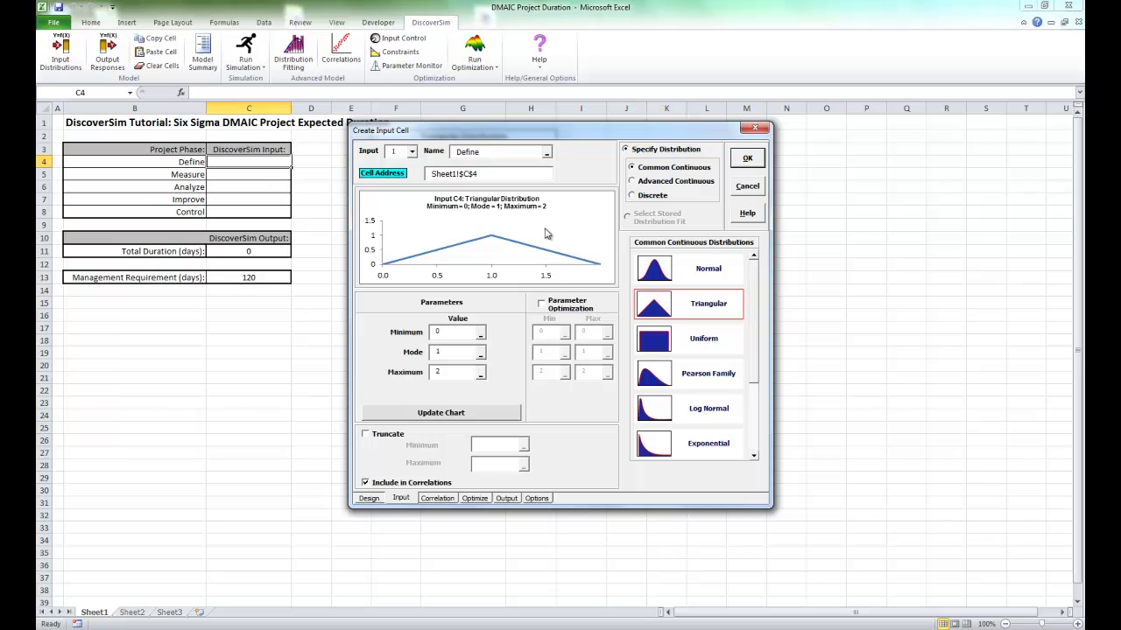
double_click(481, 152)
left_click_drag(444, 133, 408, 278)
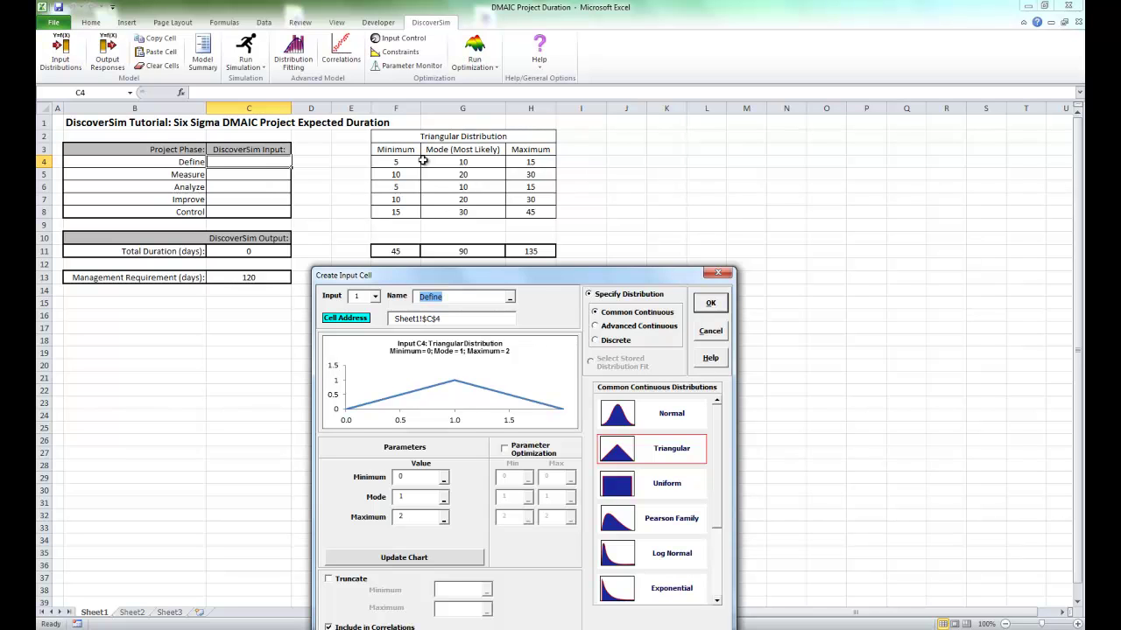
left_click_drag(473, 278, 767, 92)
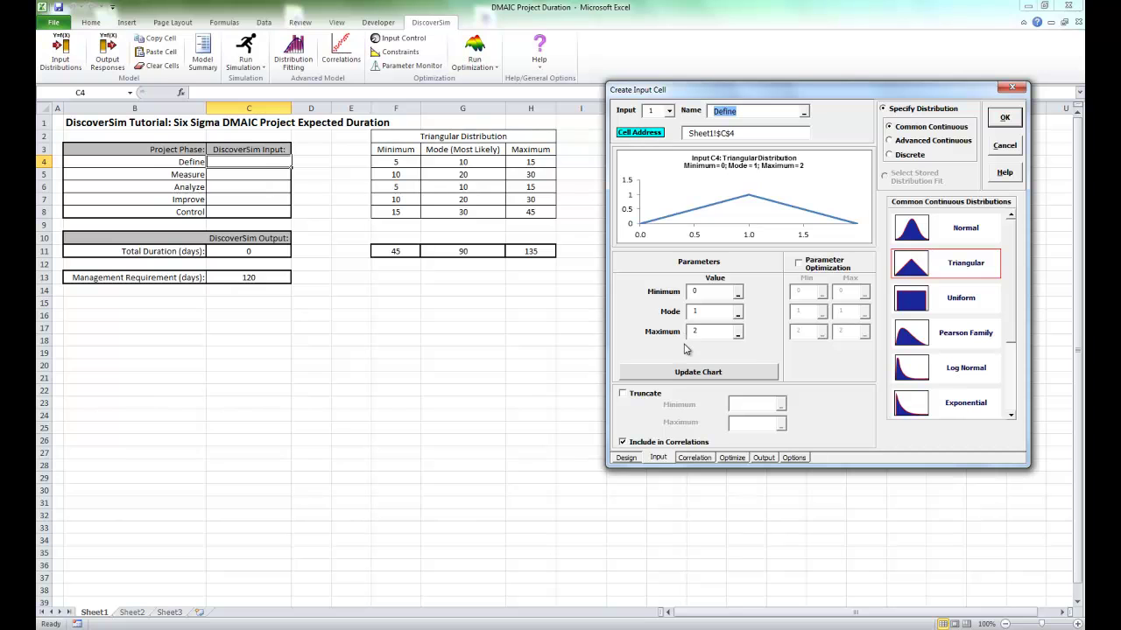
Link the Define input's minimum, mode and maximum to F4, G4, H4 (5, 10, 15) and create it.
left_click(738, 298)
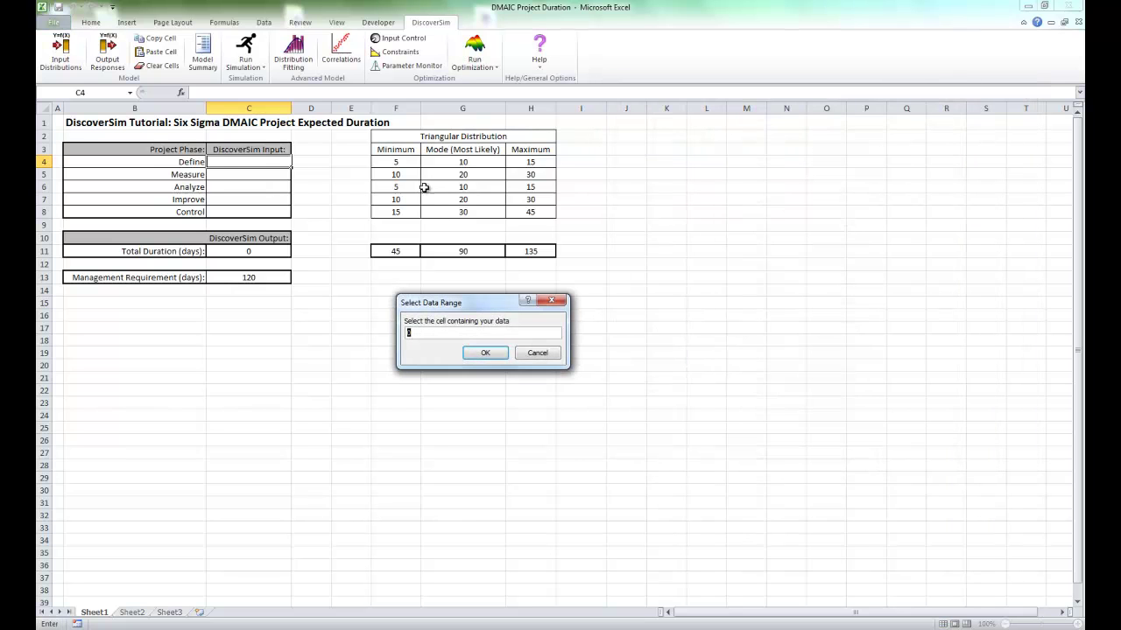
left_click(407, 162)
left_click(485, 353)
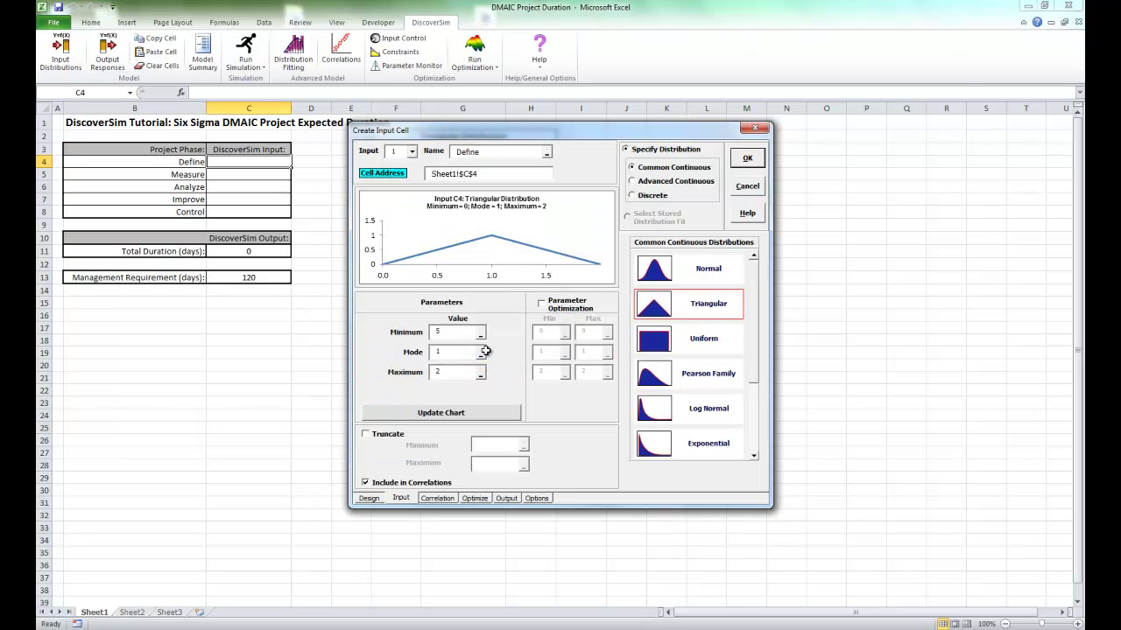
left_click(481, 351)
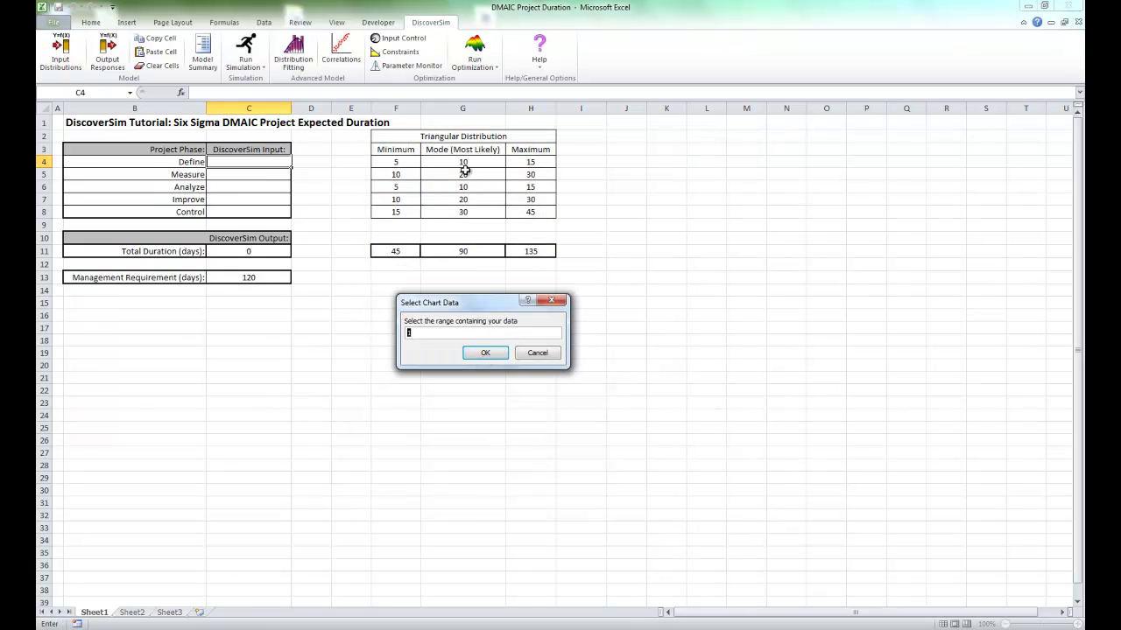
left_click(463, 163)
left_click(485, 353)
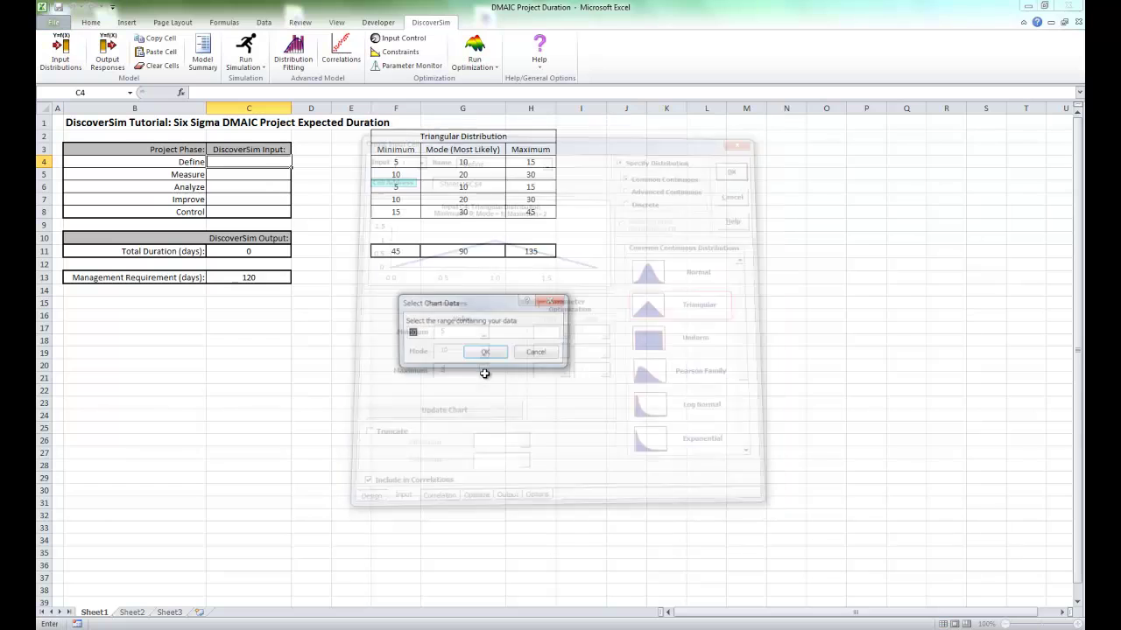
left_click(525, 163)
left_click(485, 352)
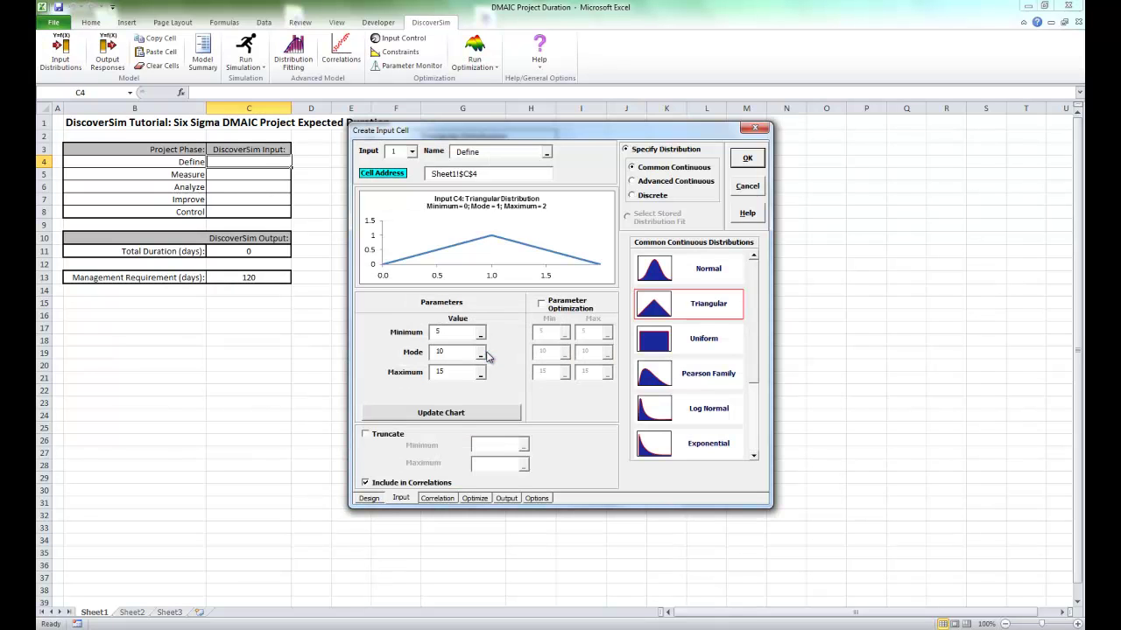
left_click(459, 414)
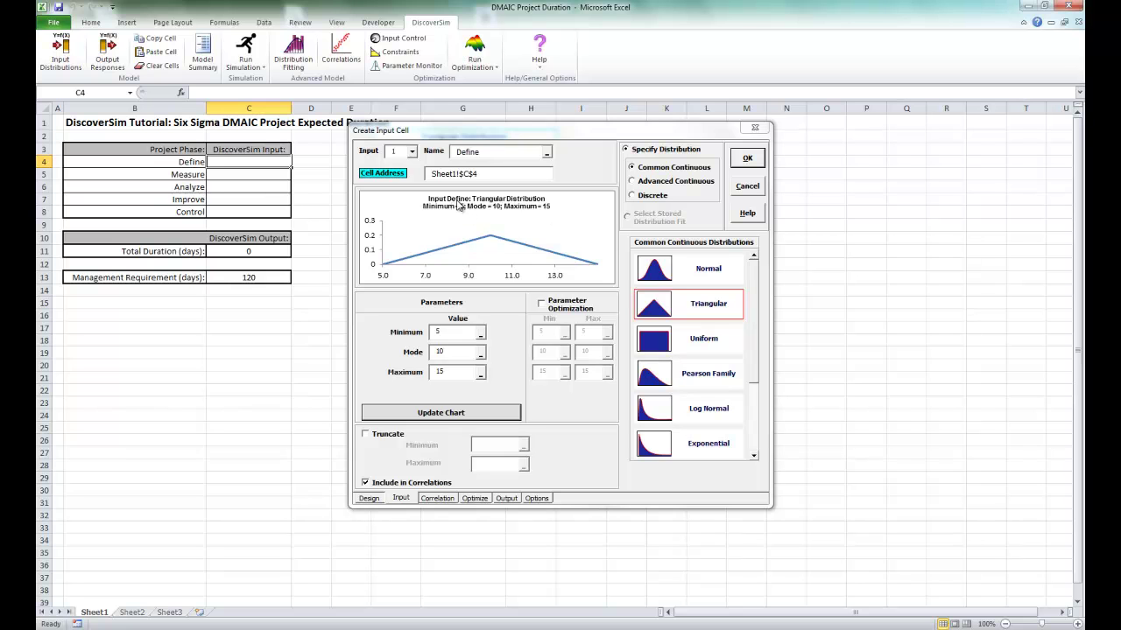
left_click(743, 159)
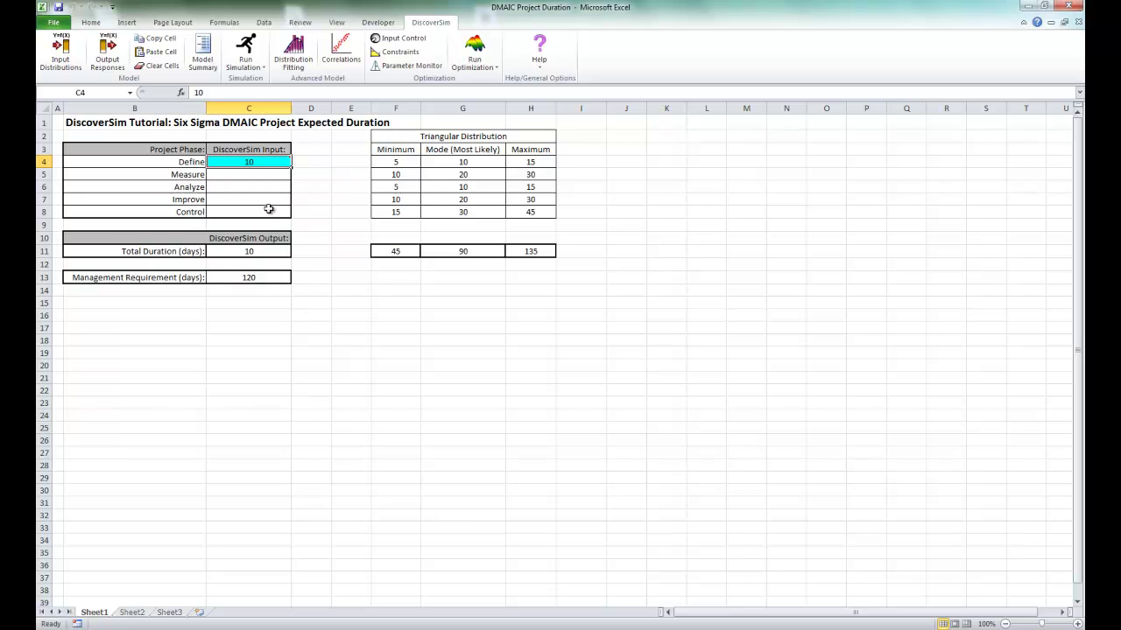
Copy the Define input from C4 and paste it into C5:C8 for Measure through Control.
mouse_move(274, 162)
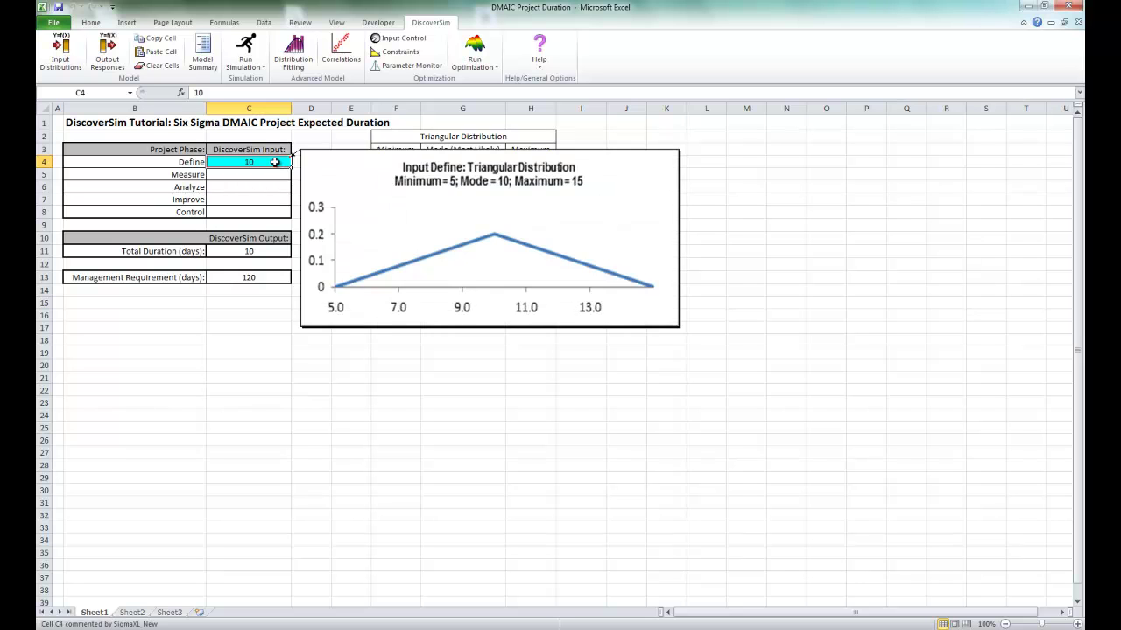
left_click(161, 41)
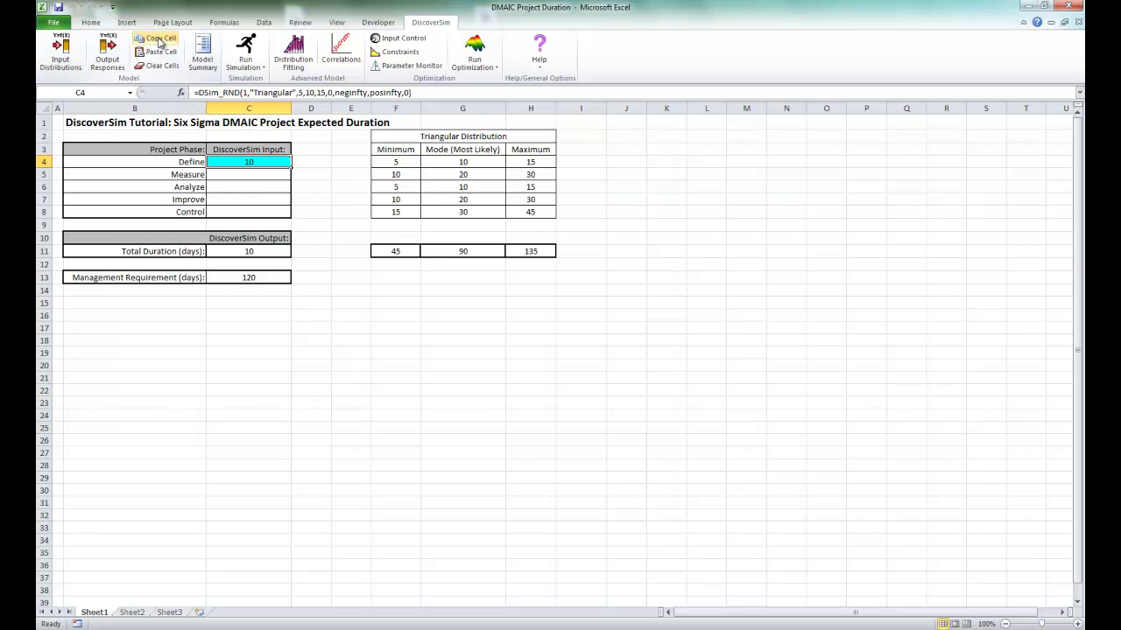
left_click(234, 175)
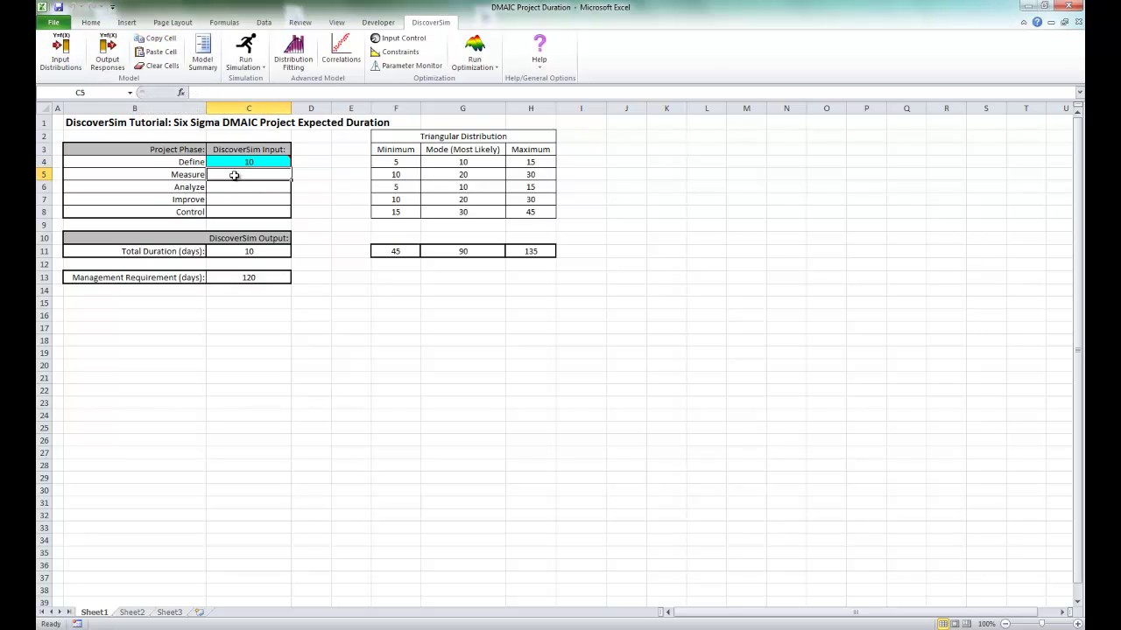
left_click_drag(234, 175, 248, 214)
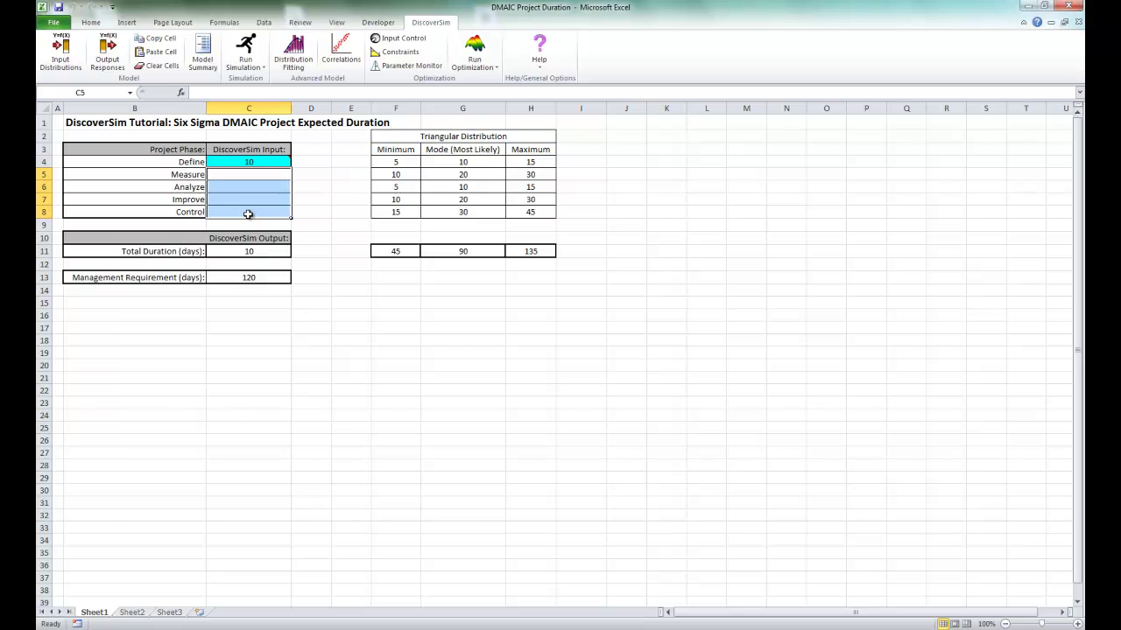
left_click(157, 54)
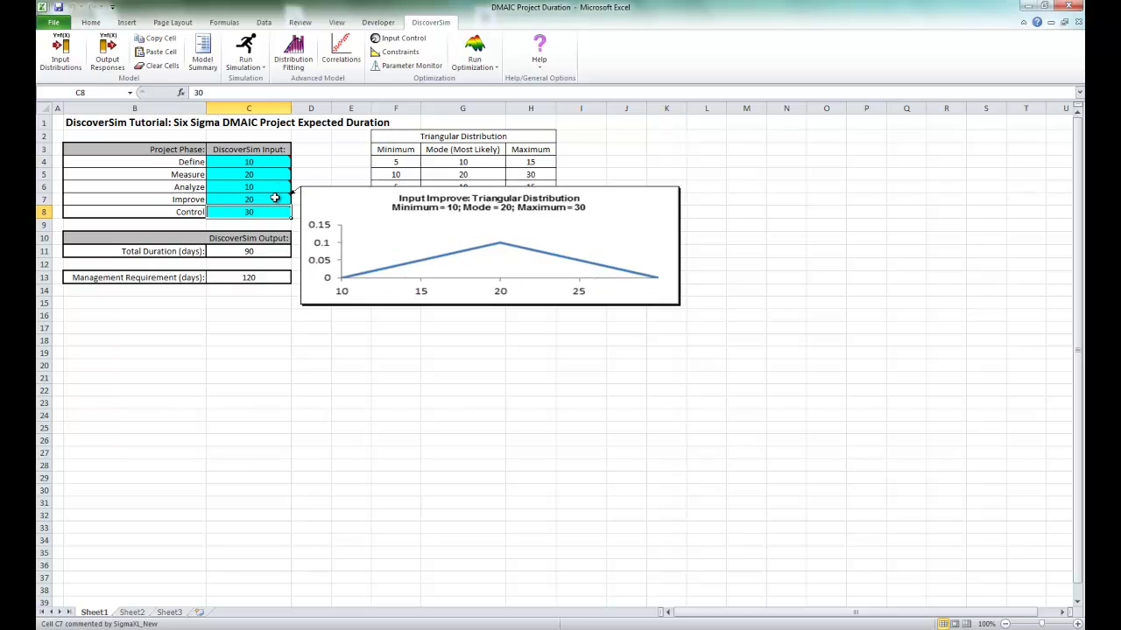
mouse_move(276, 211)
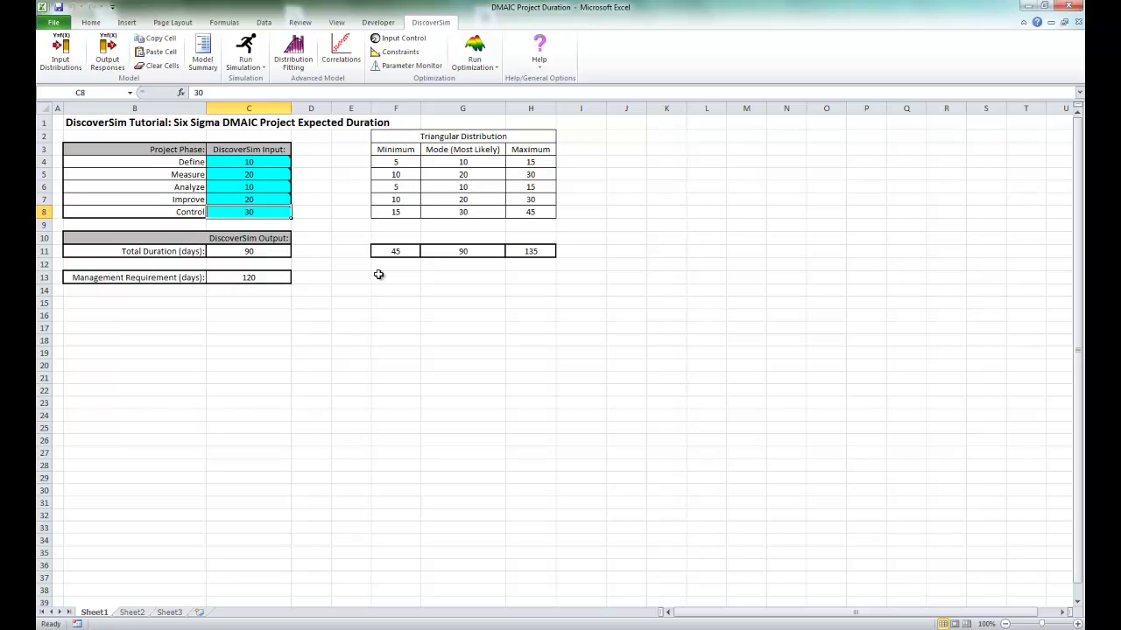
Make C11 a DiscoverSim output response named Total.
left_click(258, 253)
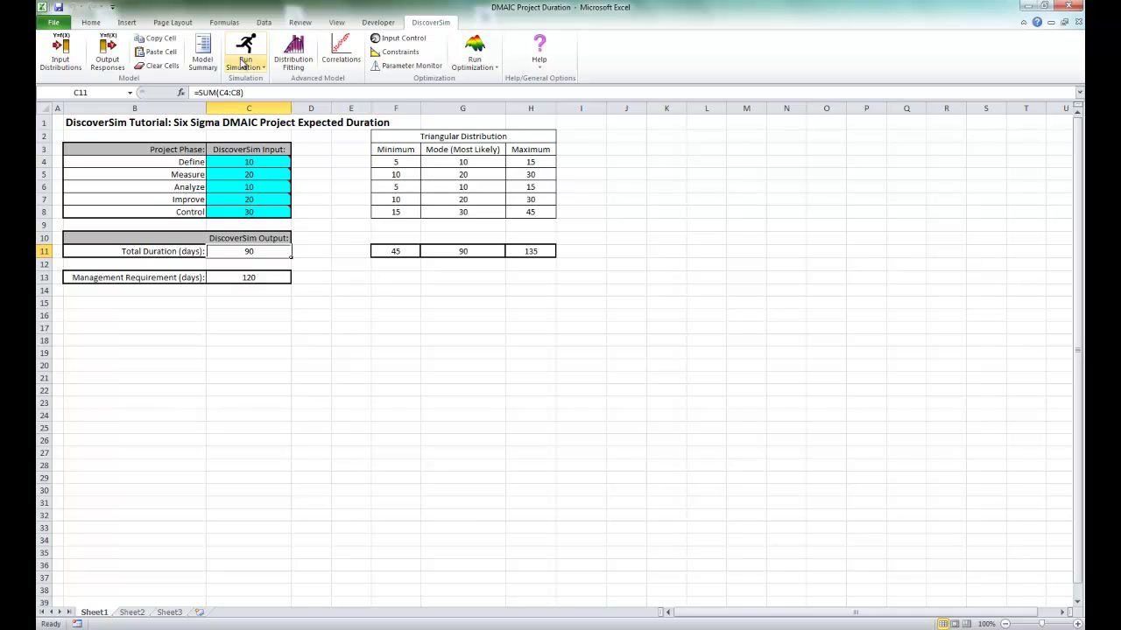
left_click(106, 55)
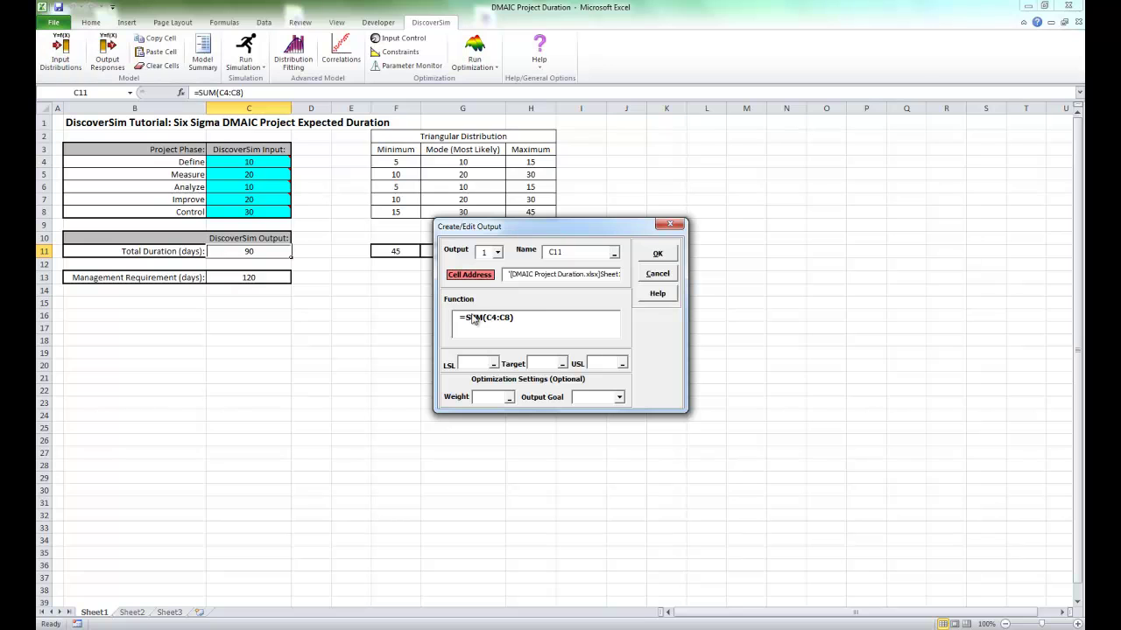
double_click(544, 317)
left_click(572, 249)
double_click(561, 251)
type("Total")
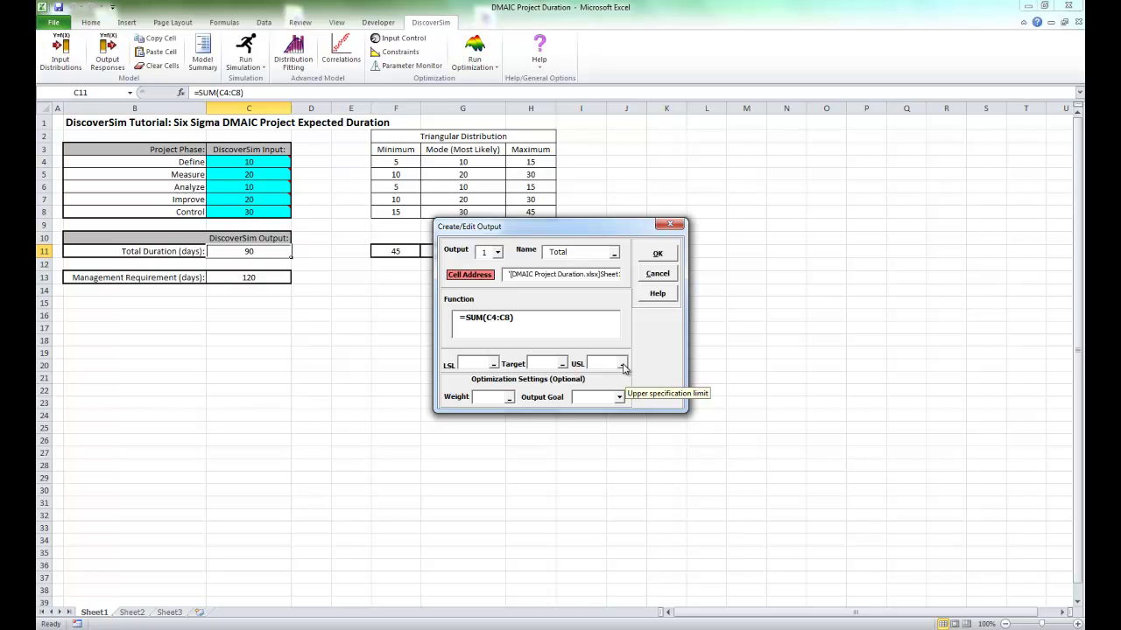
Set the Total output's upper specification limit to cell C13 (120 days) and confirm.
left_click(622, 365)
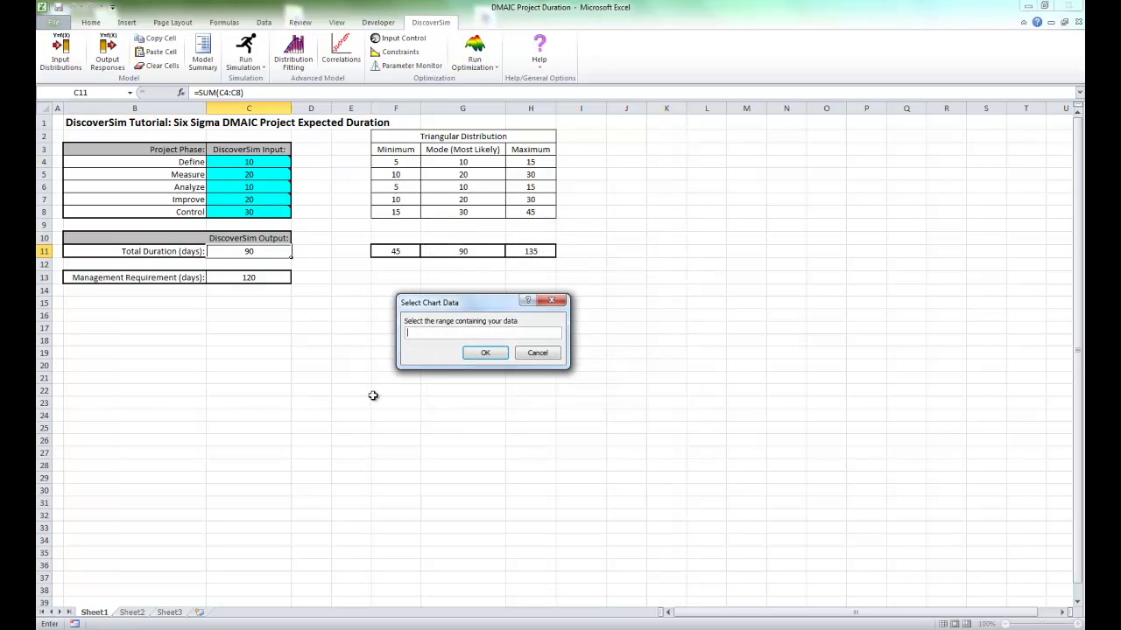
left_click(236, 281)
left_click(489, 353)
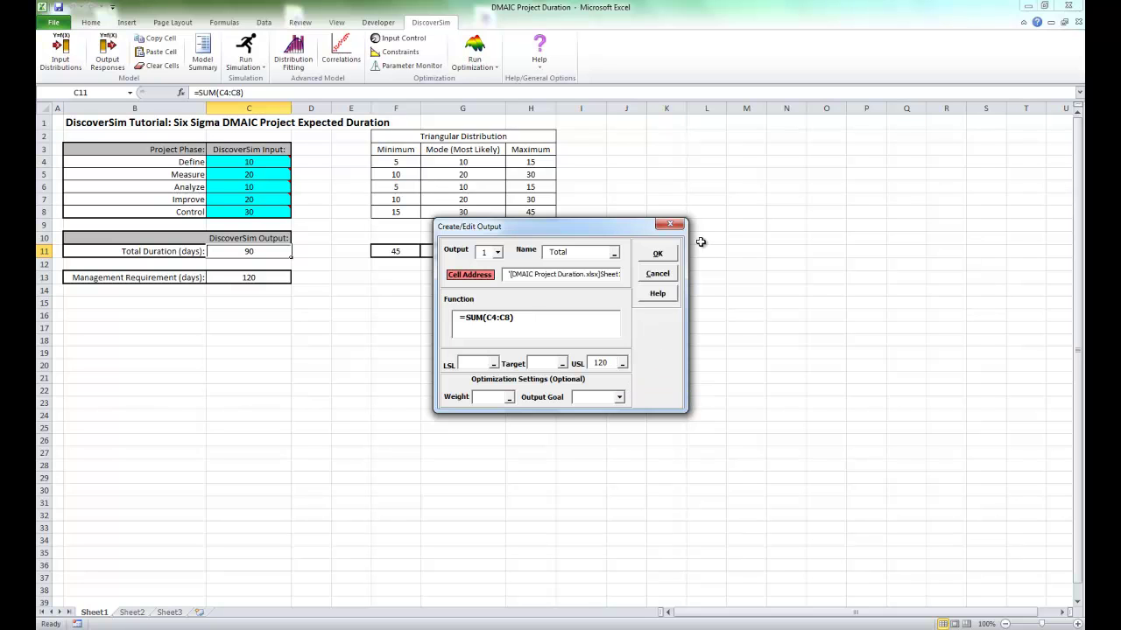
left_click(671, 254)
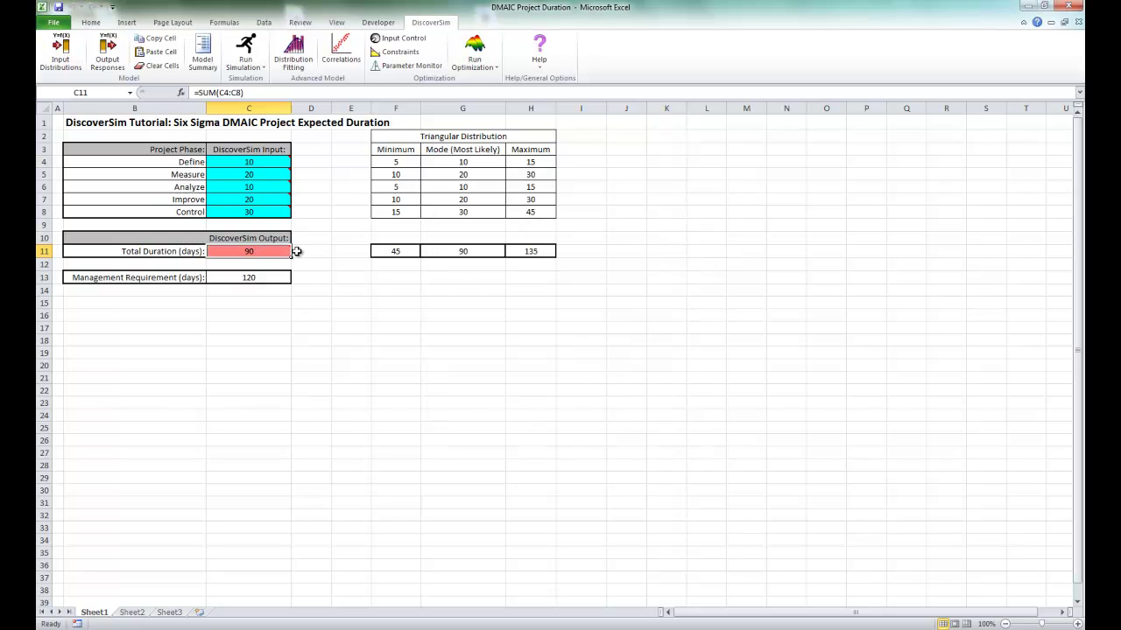
mouse_move(267, 252)
Run the simulation with correlation-coefficient sensitivity charts included in the report.
left_click(248, 51)
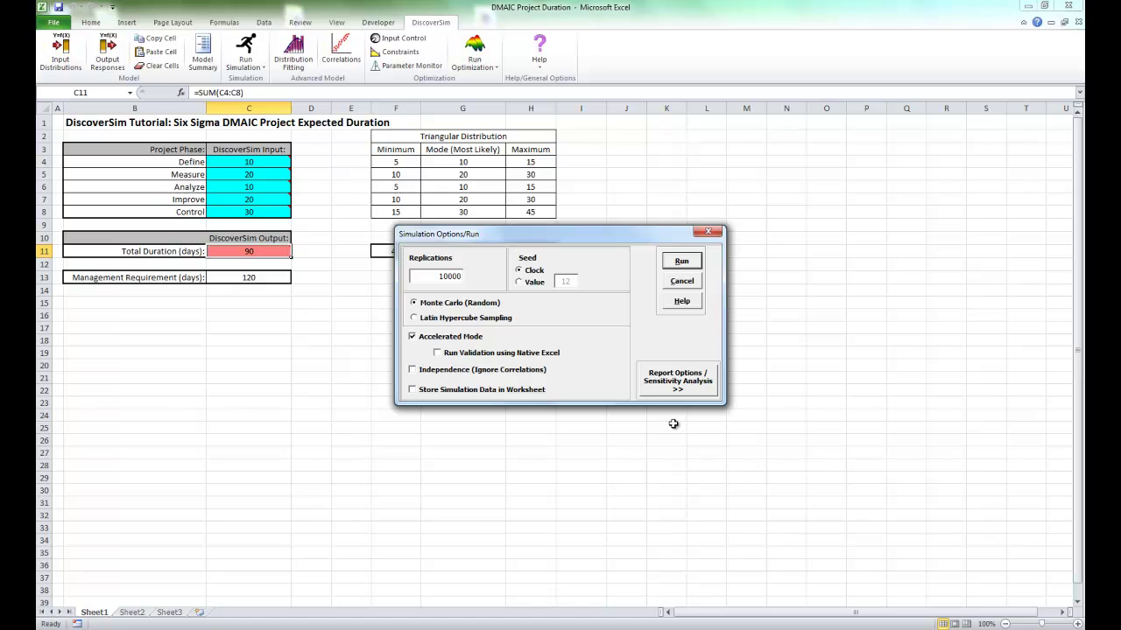
left_click(683, 386)
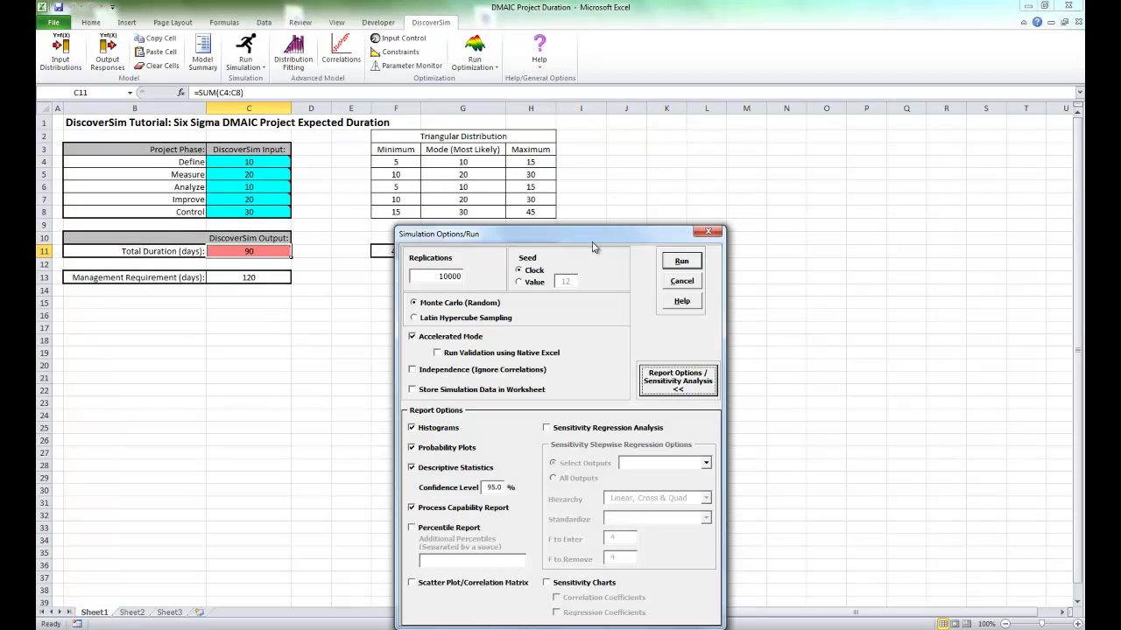
left_click_drag(593, 239, 689, 120)
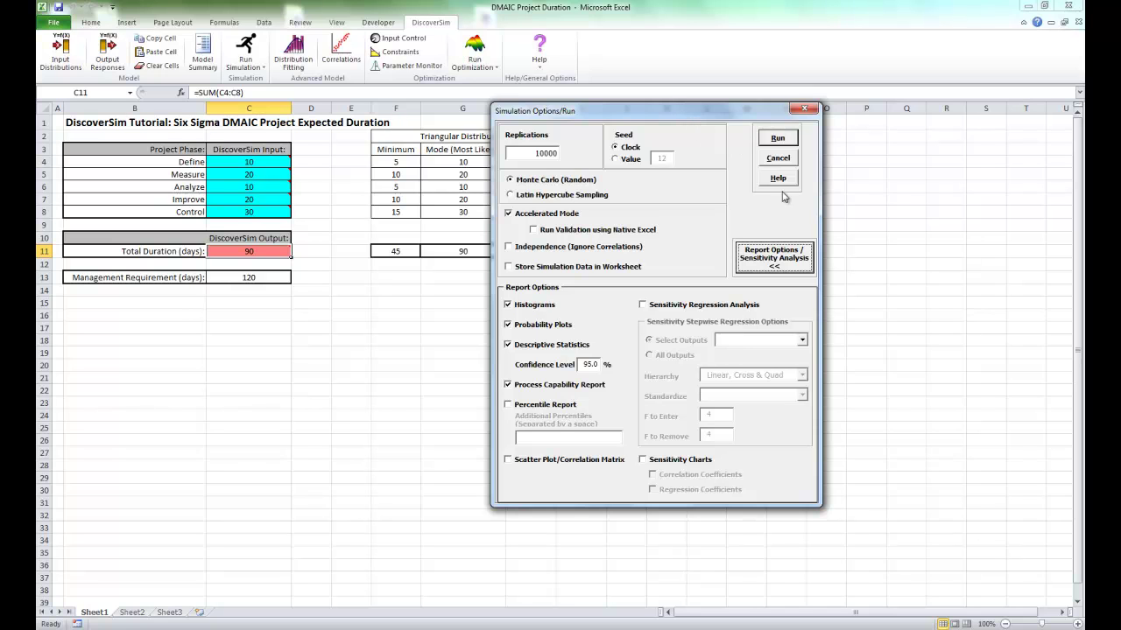
left_click(656, 459)
left_click(661, 477)
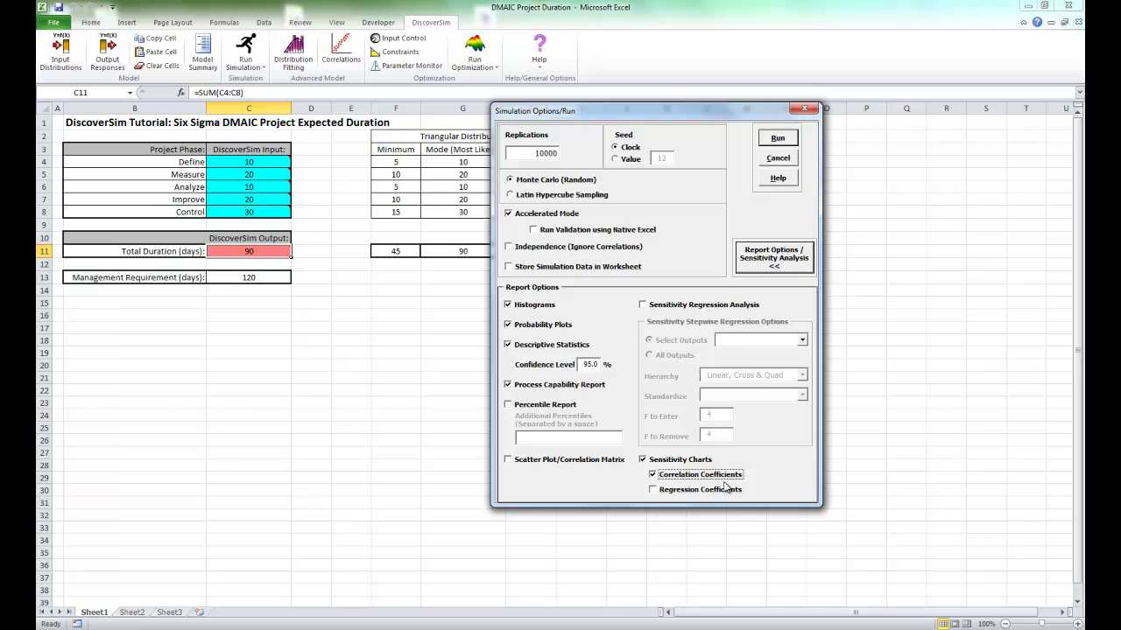
left_click(785, 142)
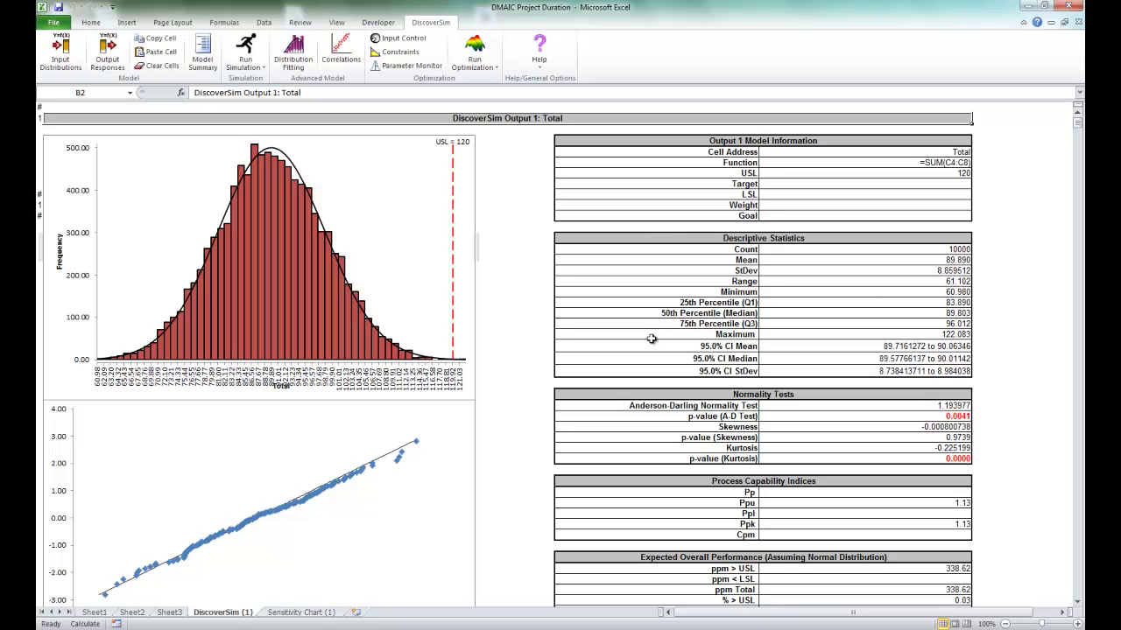
Zoom the report out to 80% and switch to the Sensitivity Chart (1) sheet.
left_click(1005, 624)
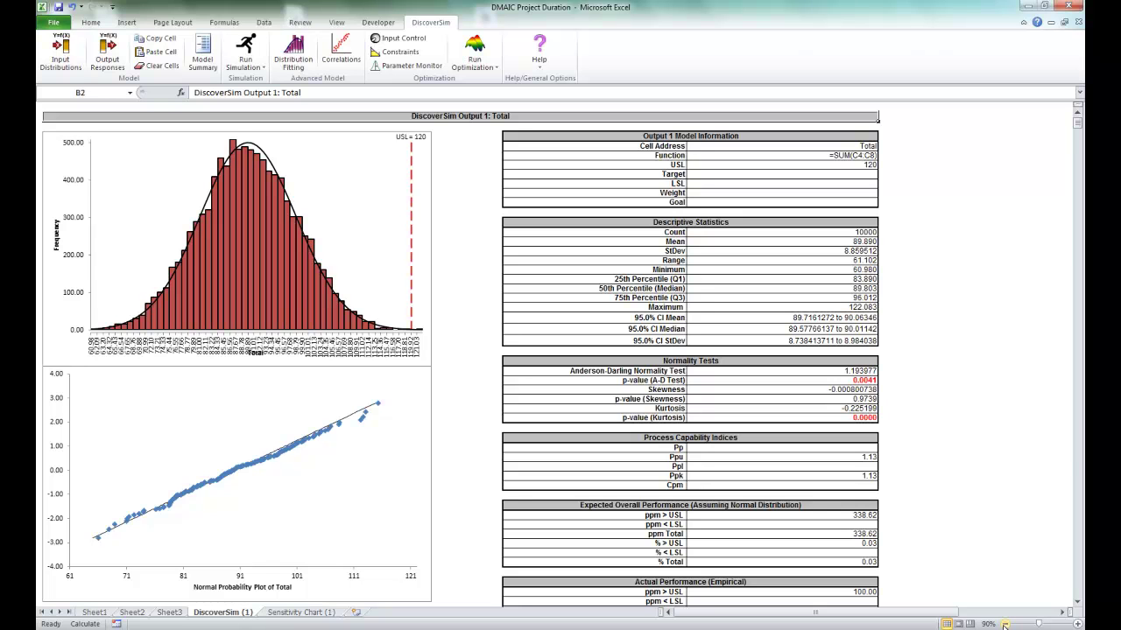
left_click(1005, 624)
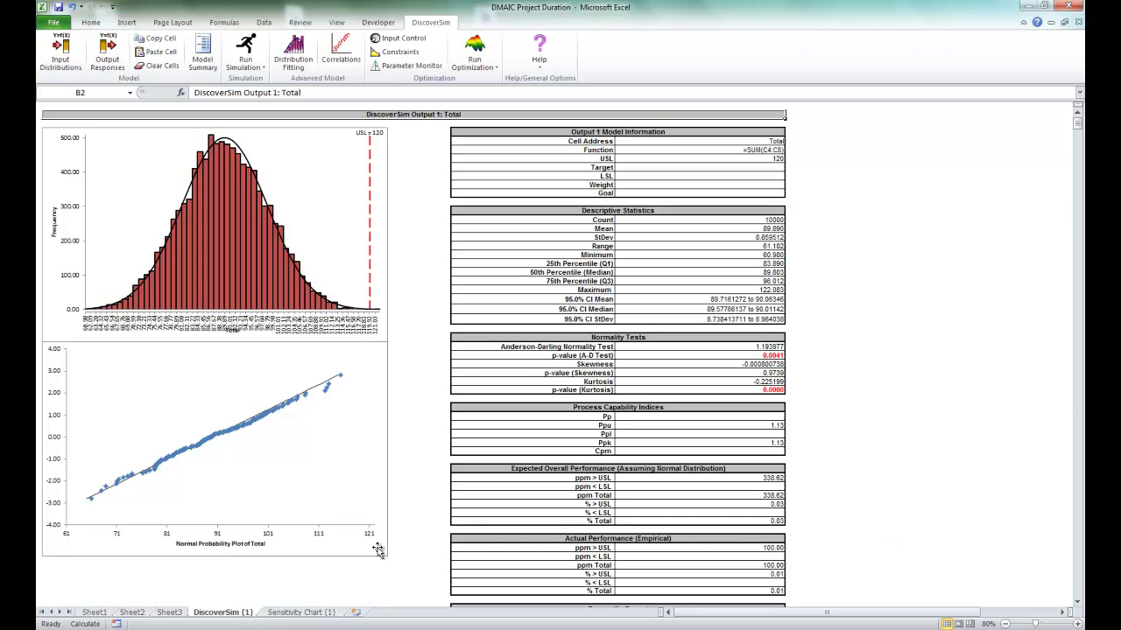
left_click(296, 613)
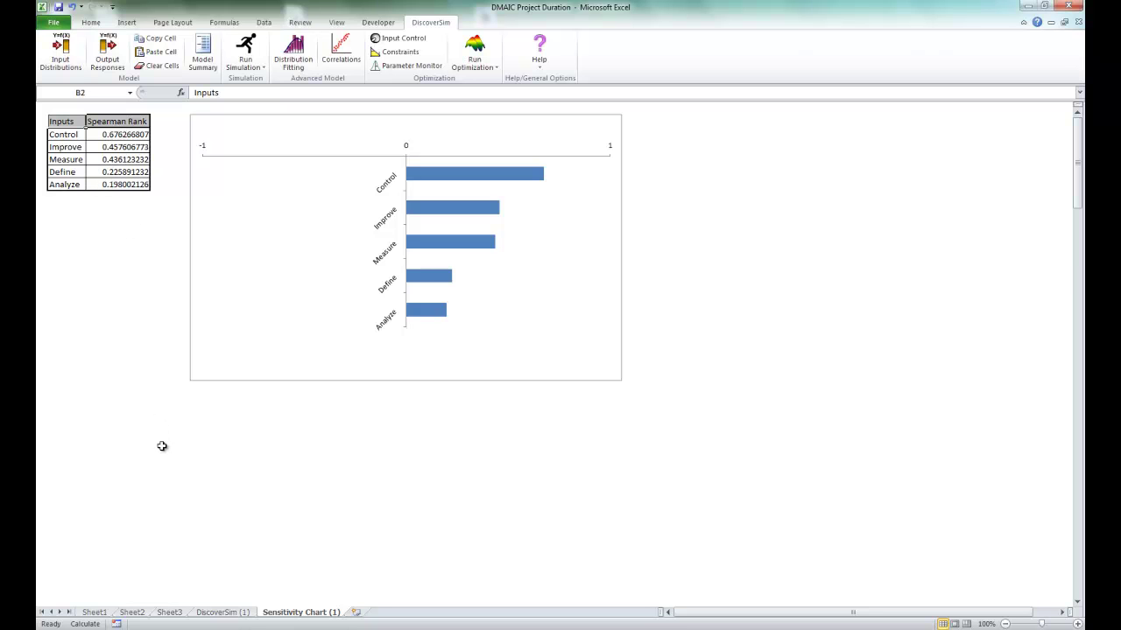
Compare against the inputs on Sheet1, then return to the Sensitivity Chart (1) bar chart.
left_click(95, 613)
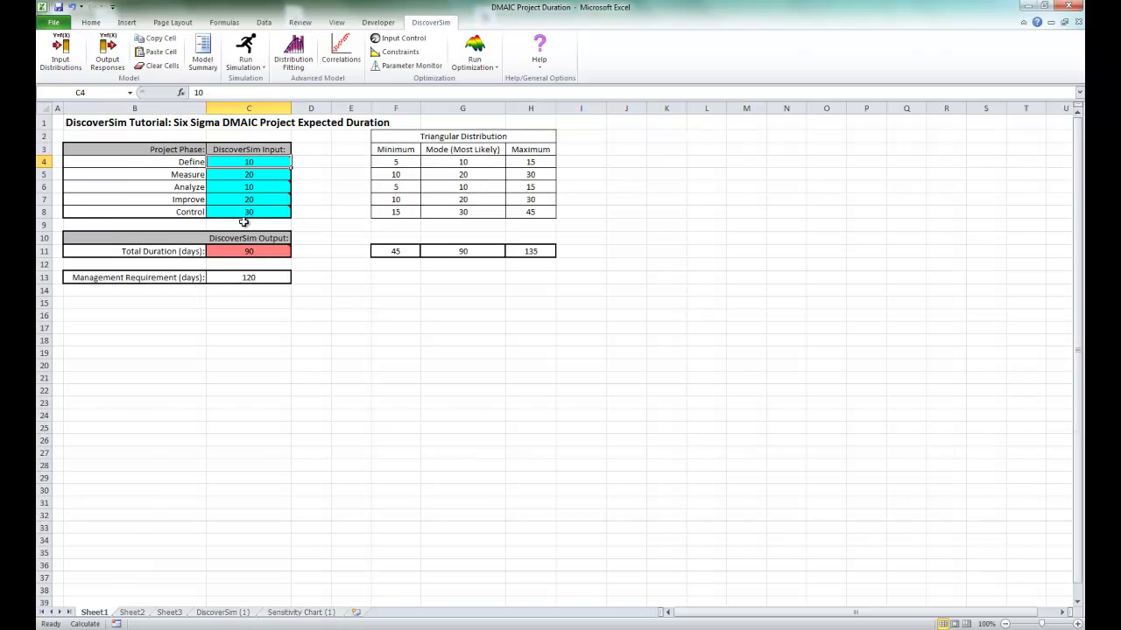
left_click(302, 612)
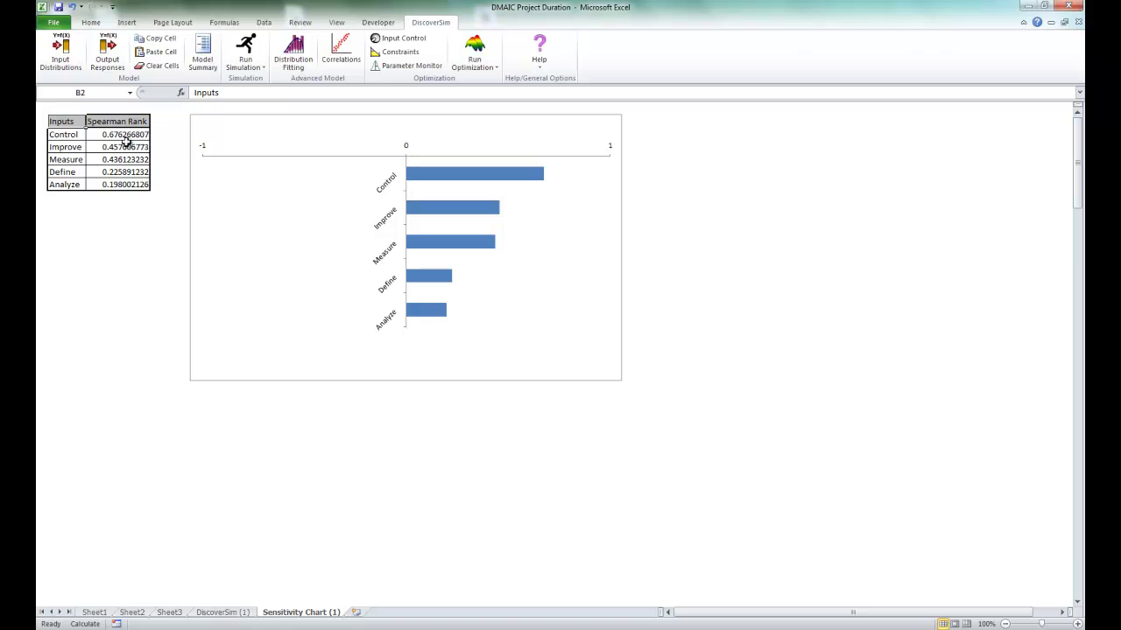